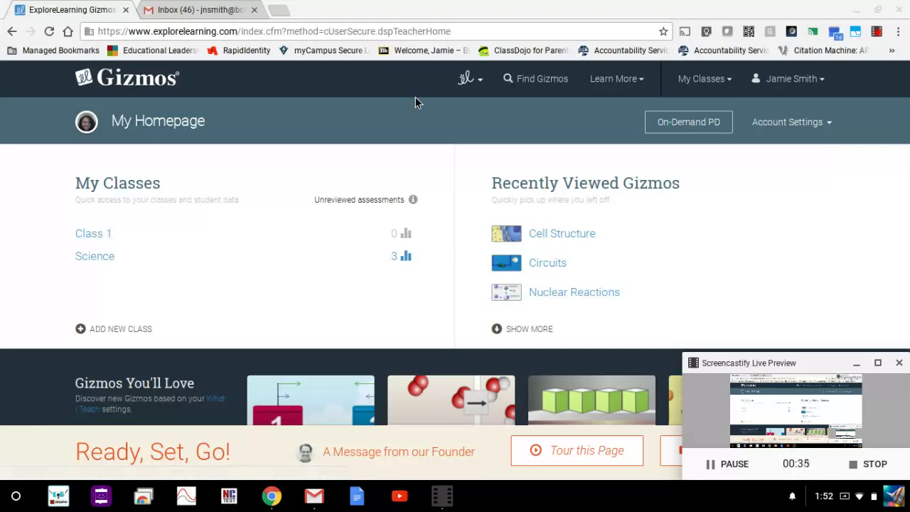
Open Class 1 from the homepage and review its class management options
{"action": "left_click", "coordinate": [721, 80]}
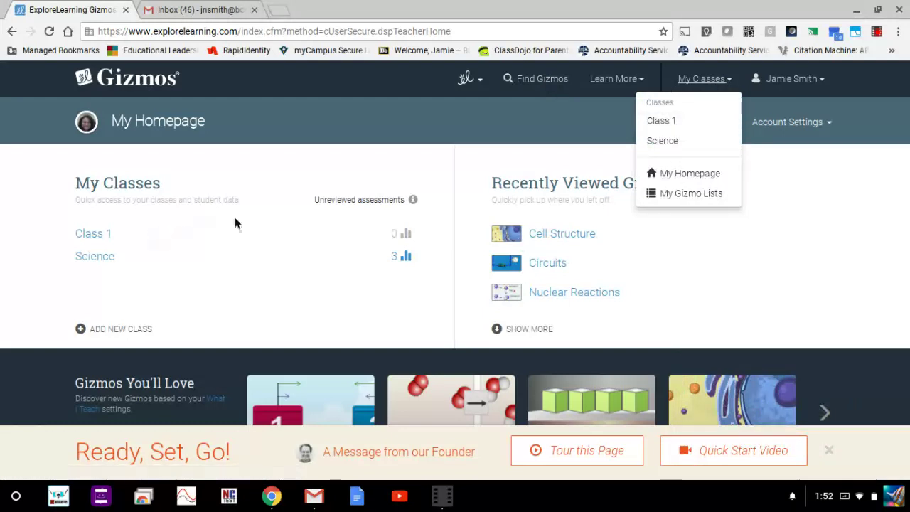
{"action": "left_click", "coordinate": [104, 234]}
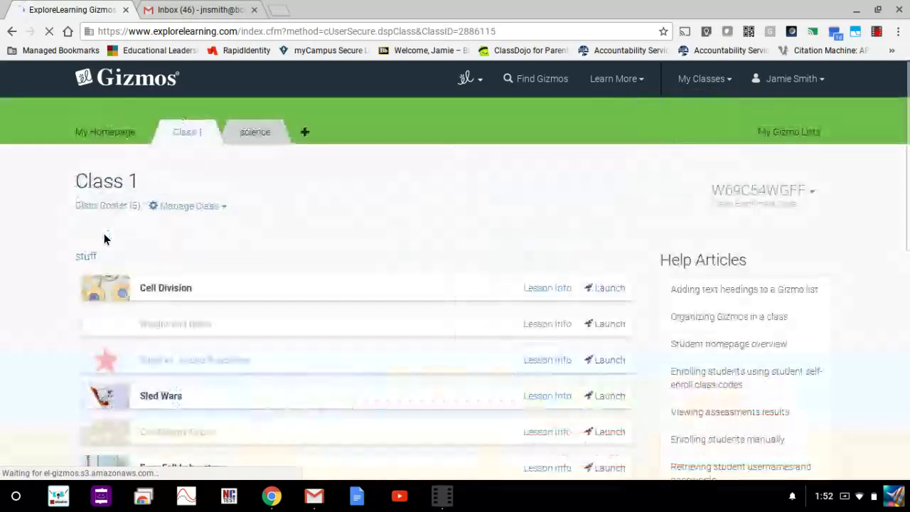
{"action": "left_click", "coordinate": [304, 135]}
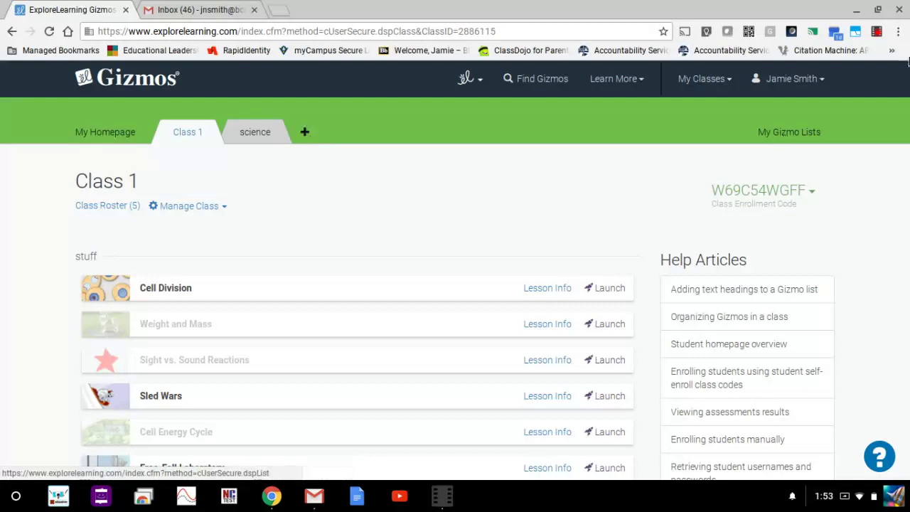
{"action": "left_click_drag", "start_coordinate": [908, 118], "coordinate": [904, 135]}
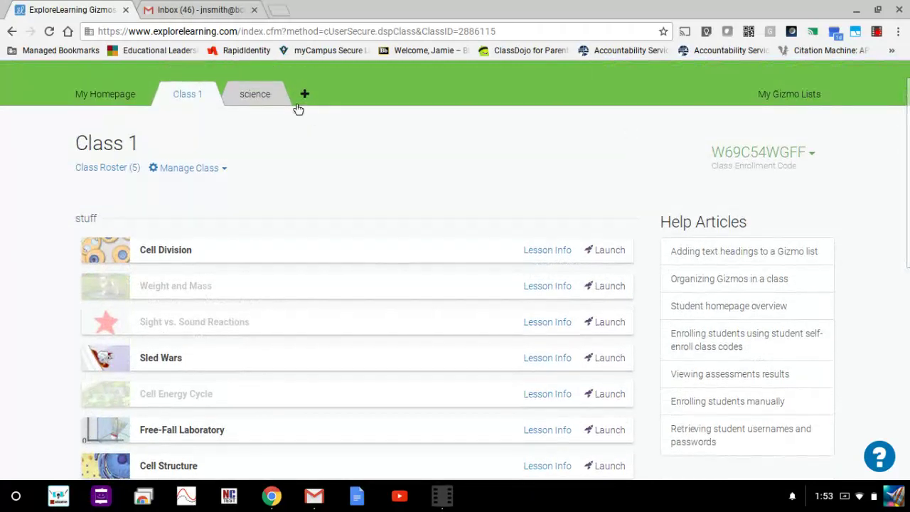
{"action": "left_click", "coordinate": [224, 170]}
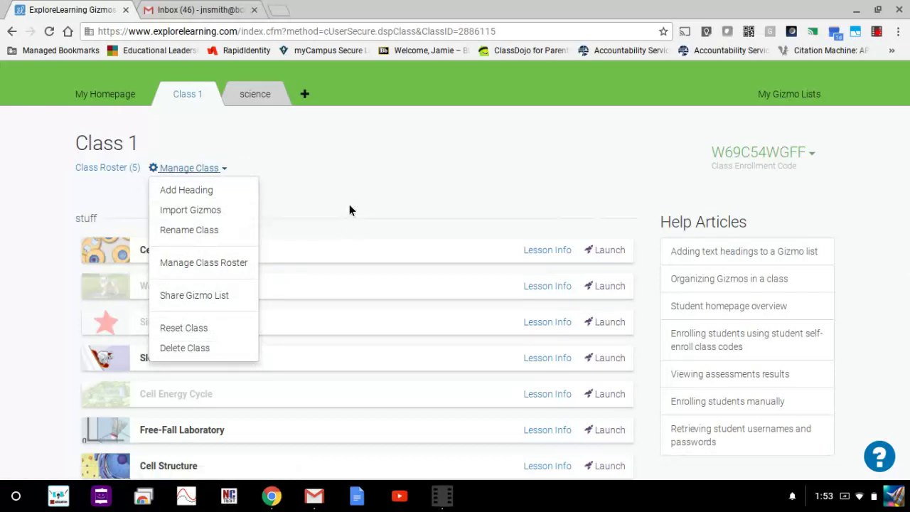
{"action": "left_click", "coordinate": [479, 170]}
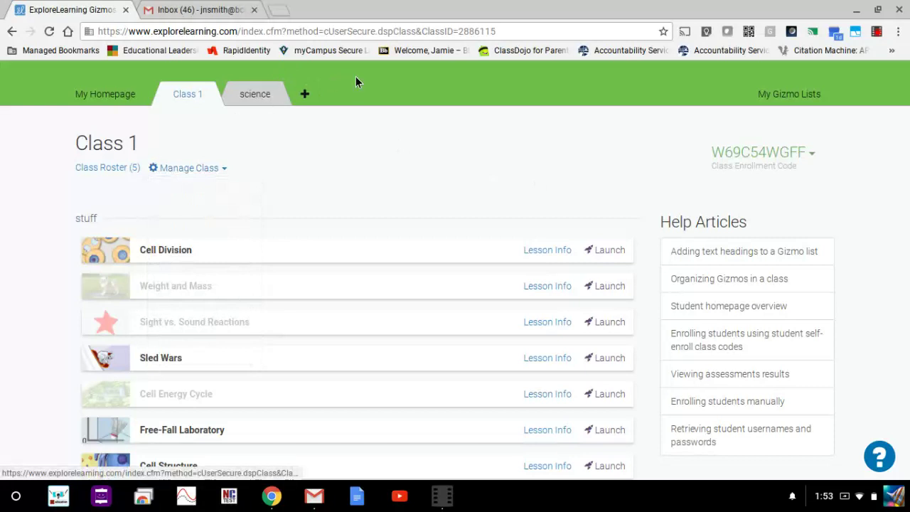
Add a new class with the tab name "chem" and the full name "chemistry"
{"action": "left_click", "coordinate": [304, 96]}
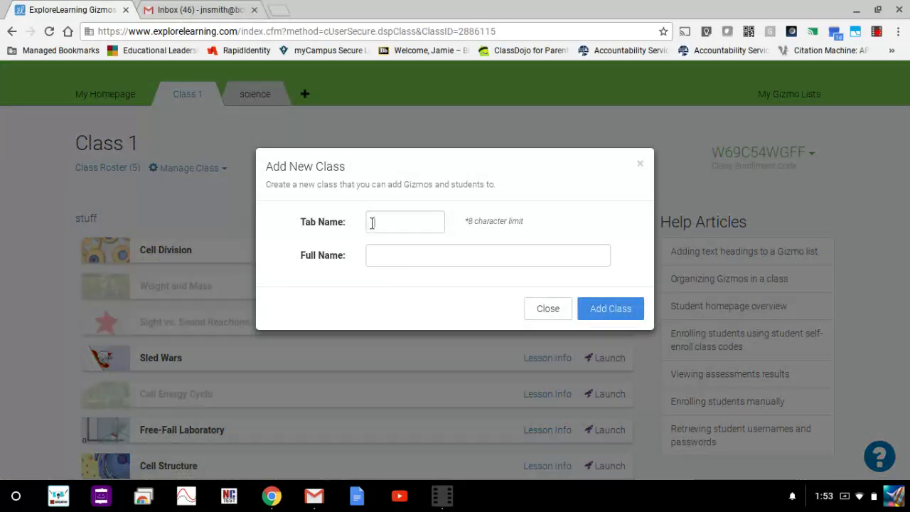
{"action": "left_click", "coordinate": [372, 223]}
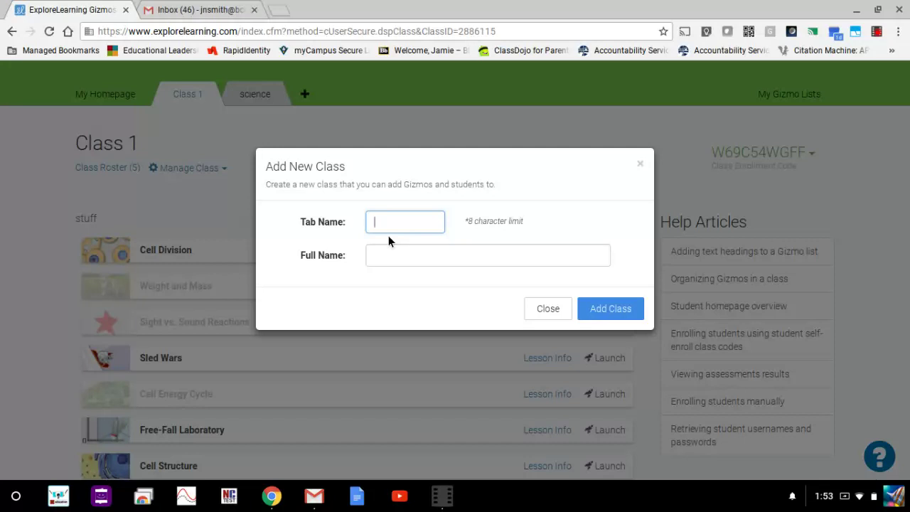
{"action": "type", "text": "chem"}
{"action": "left_click", "coordinate": [394, 257]}
{"action": "type", "text": "chemistr"}
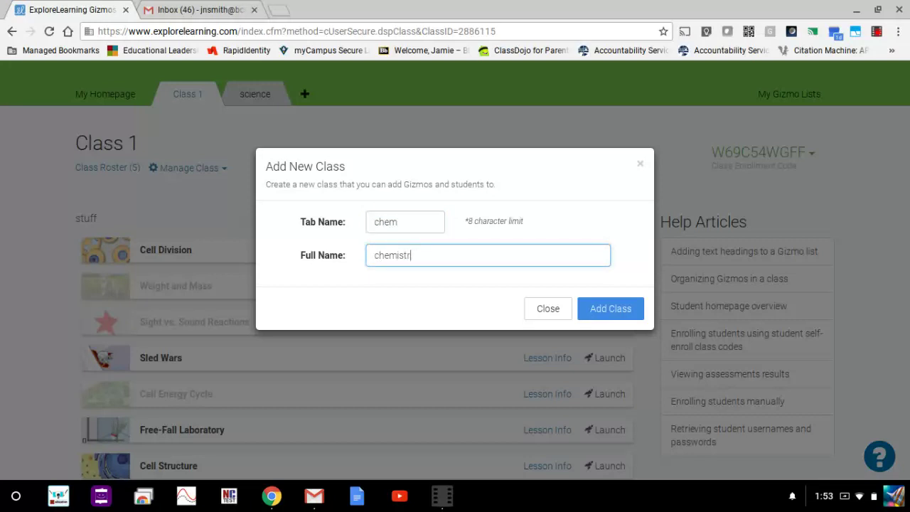
{"action": "type", "text": "y"}
{"action": "left_click", "coordinate": [596, 307]}
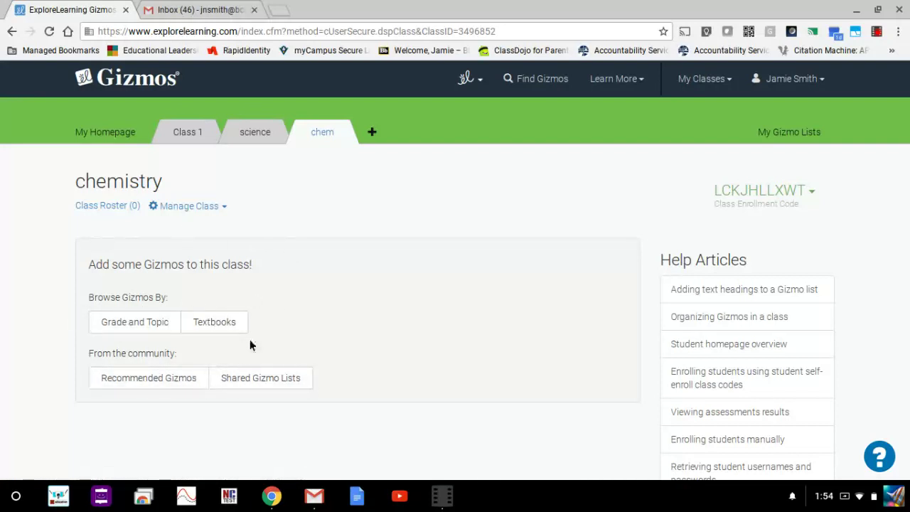
Find the Covalent Bonds Gizmo by searching for "cov" and add it to the chemistry class
{"action": "left_click", "coordinate": [531, 84]}
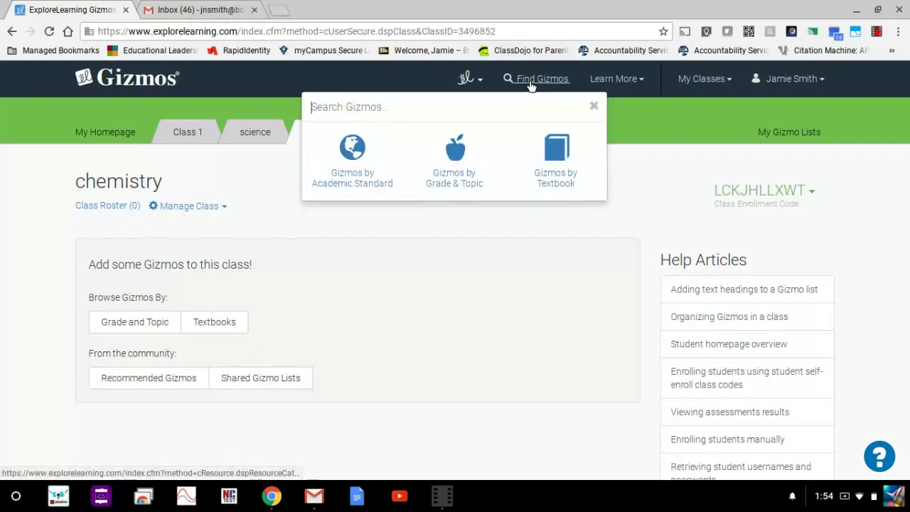
{"action": "type", "text": "c"}
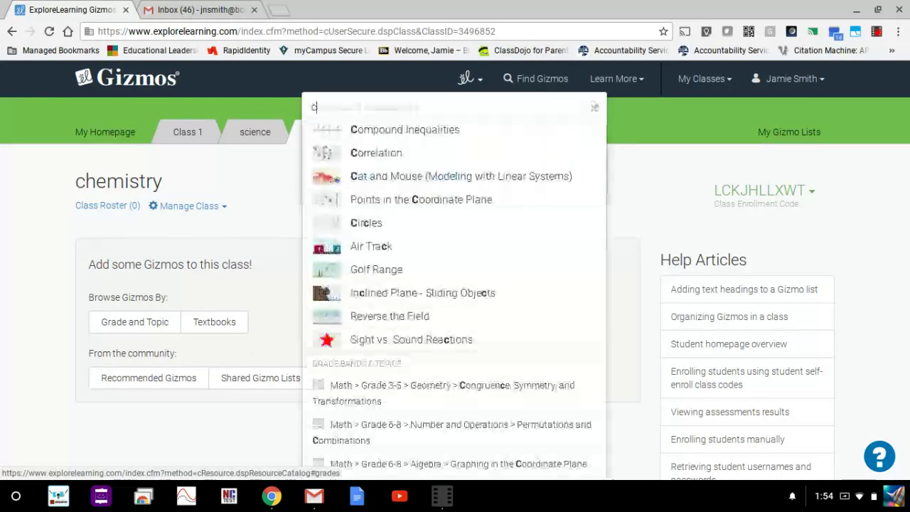
{"action": "key", "text": "BackSpace"}
{"action": "type", "text": "cov"}
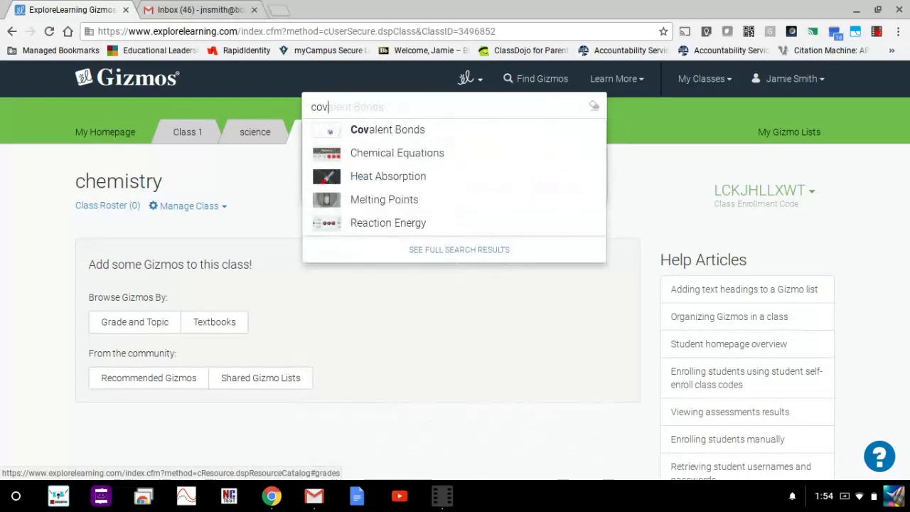
{"action": "left_click", "coordinate": [409, 135]}
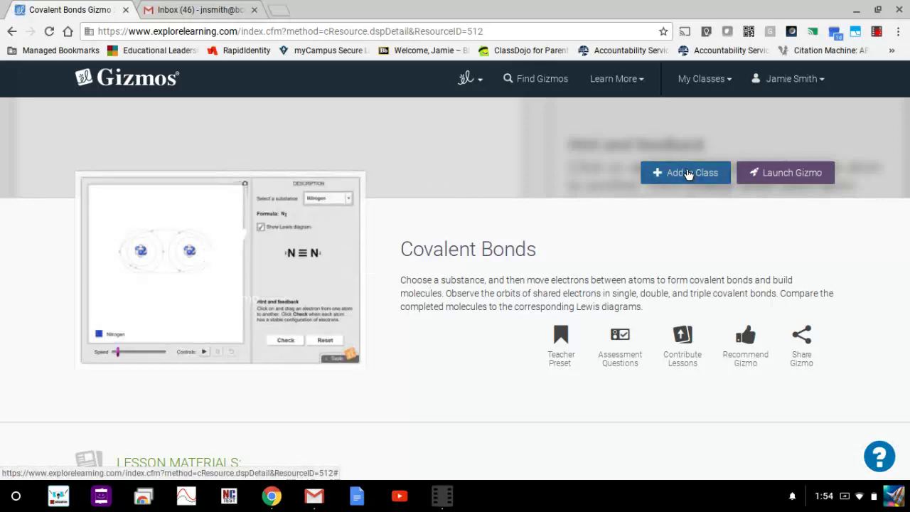
{"action": "left_click", "coordinate": [687, 174]}
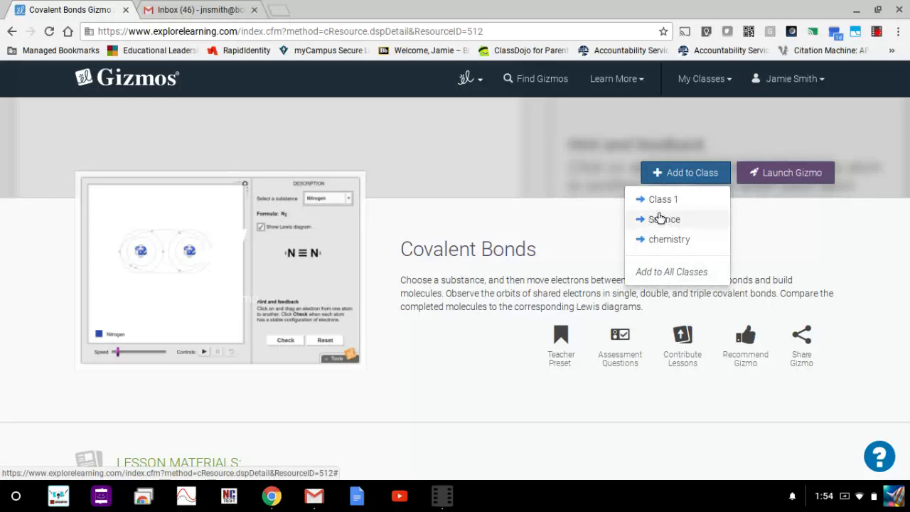
{"action": "left_click", "coordinate": [658, 240]}
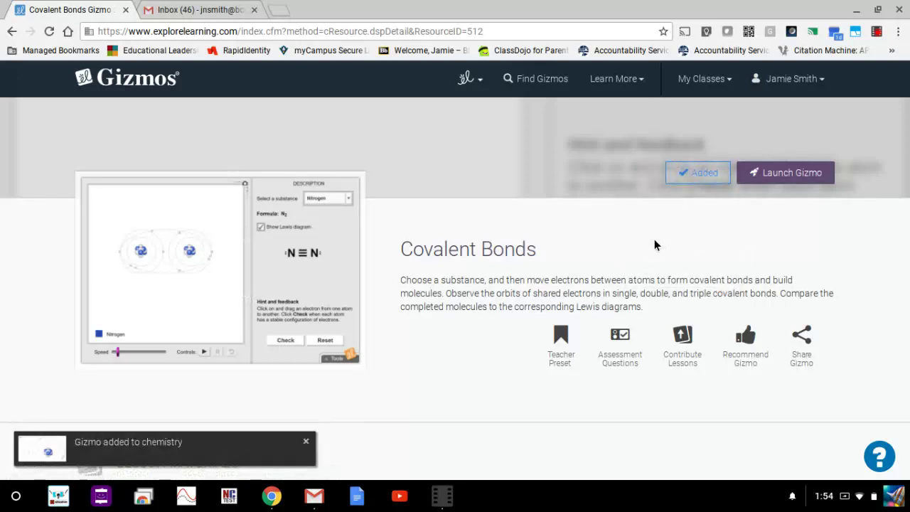
Open the chemistry class and review the additional actions for its Covalent Bonds Gizmo and the class management options
{"action": "left_click", "coordinate": [675, 78]}
{"action": "left_click", "coordinate": [677, 163]}
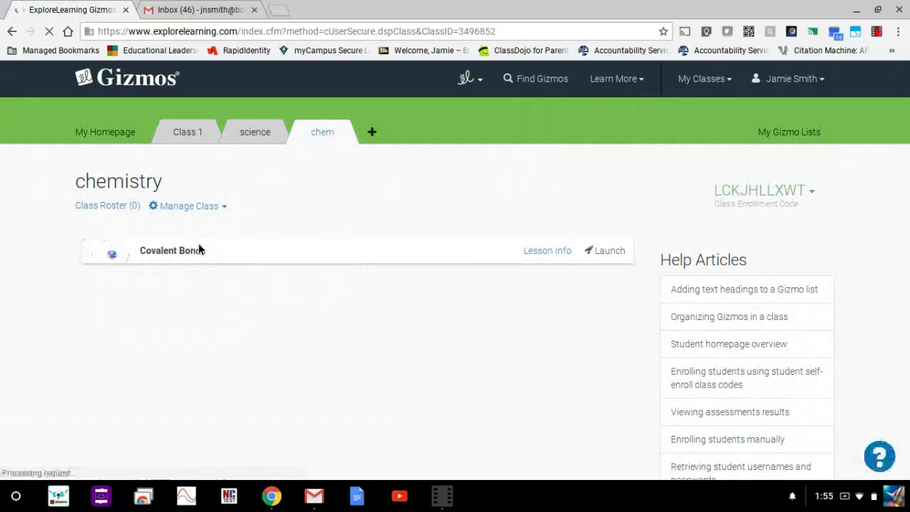
{"action": "mouse_move", "coordinate": [250, 257]}
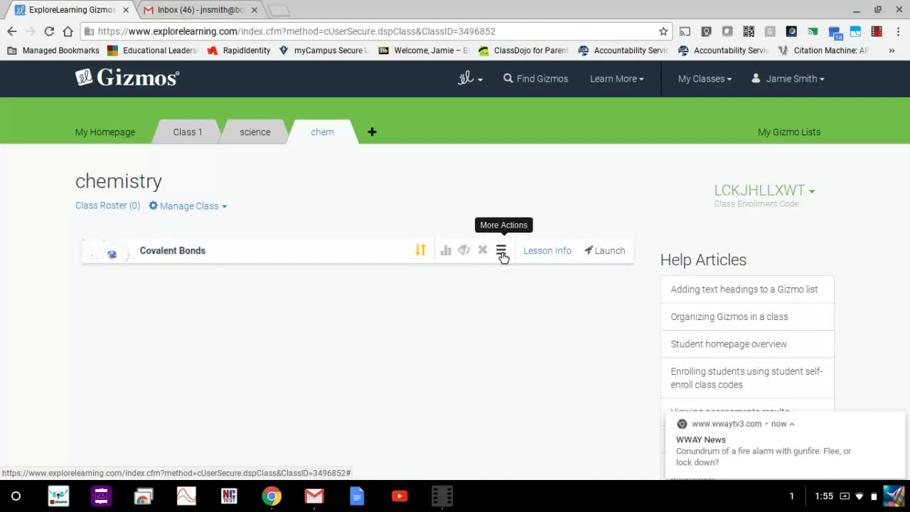
{"action": "left_click", "coordinate": [501, 252]}
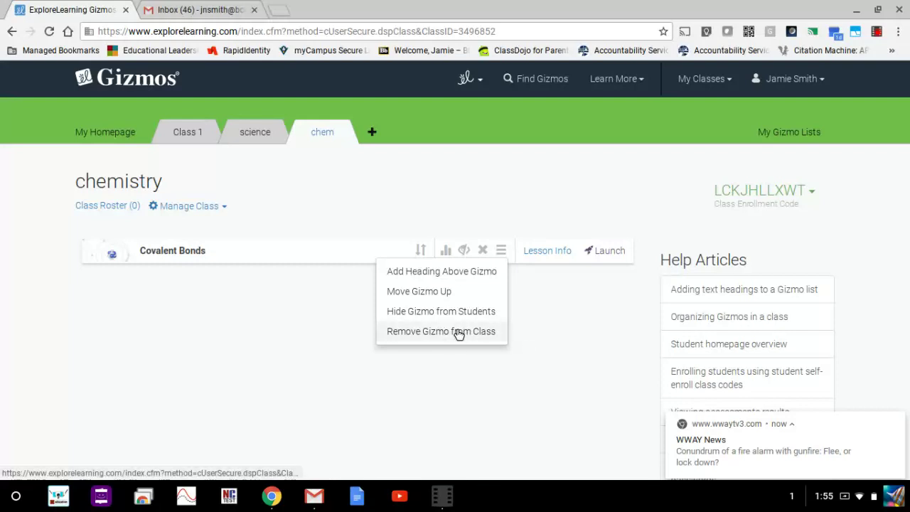
{"action": "left_click", "coordinate": [596, 318]}
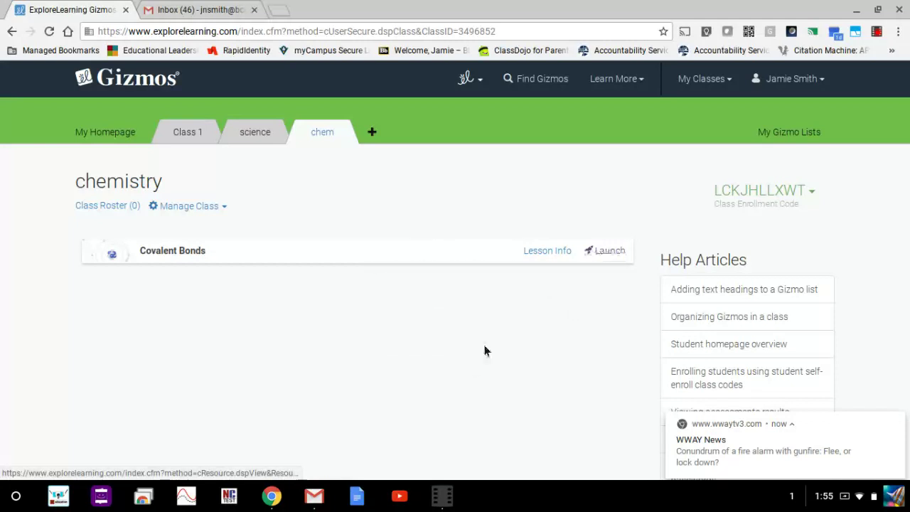
{"action": "left_click", "coordinate": [226, 208]}
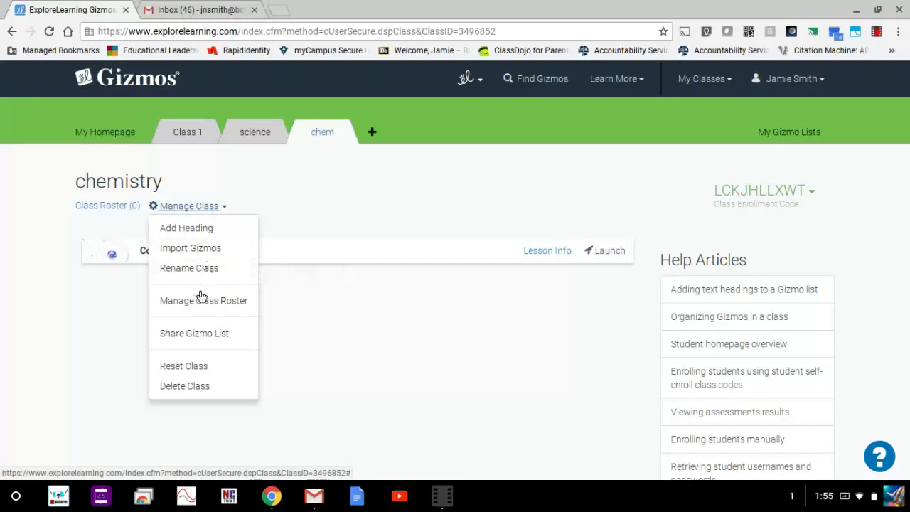
Check Class 1's student roster and review the management options of that class
{"action": "left_click", "coordinate": [197, 131]}
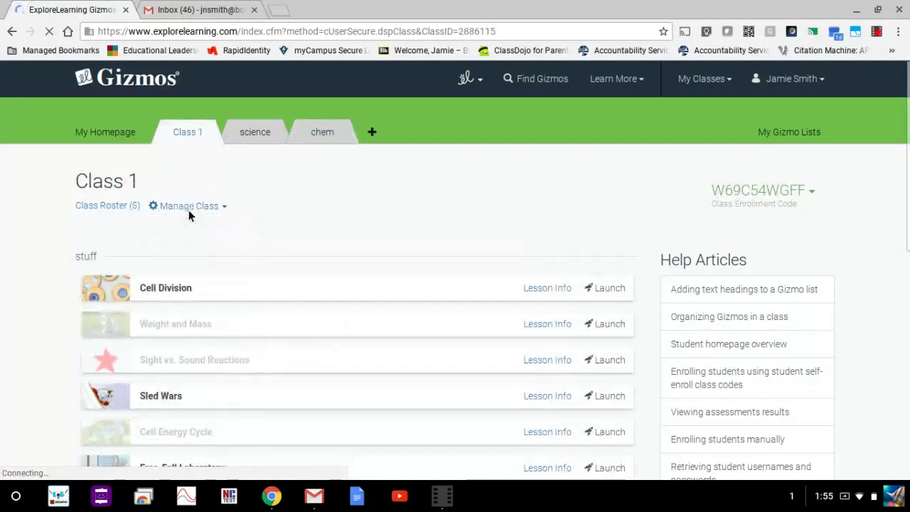
{"action": "left_click", "coordinate": [100, 207]}
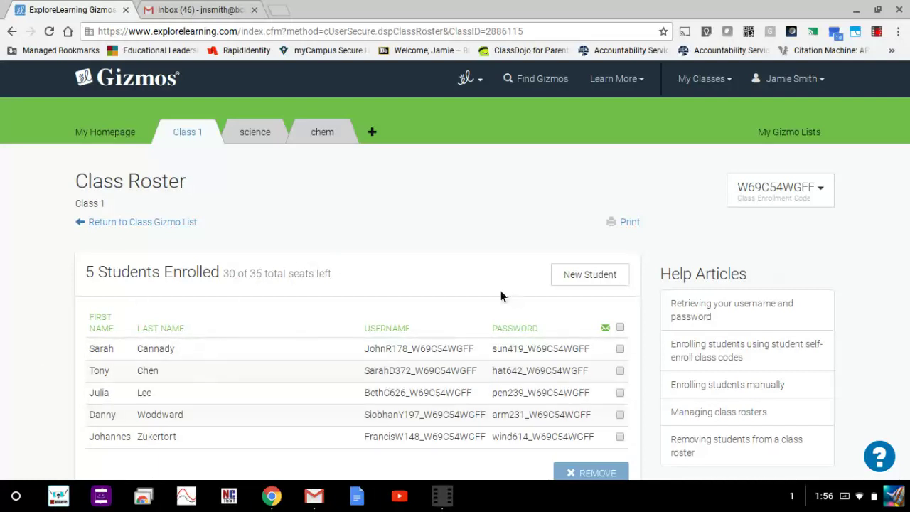
{"action": "left_click", "coordinate": [104, 225]}
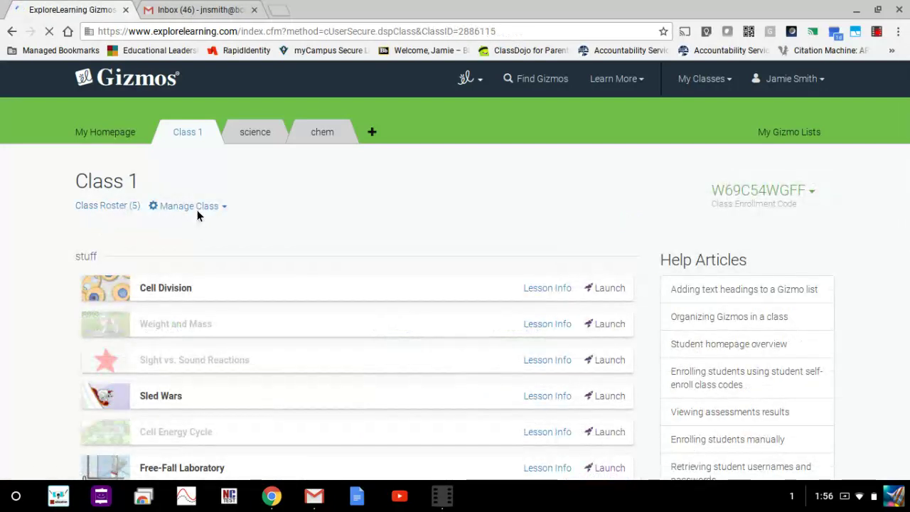
{"action": "left_click", "coordinate": [197, 209]}
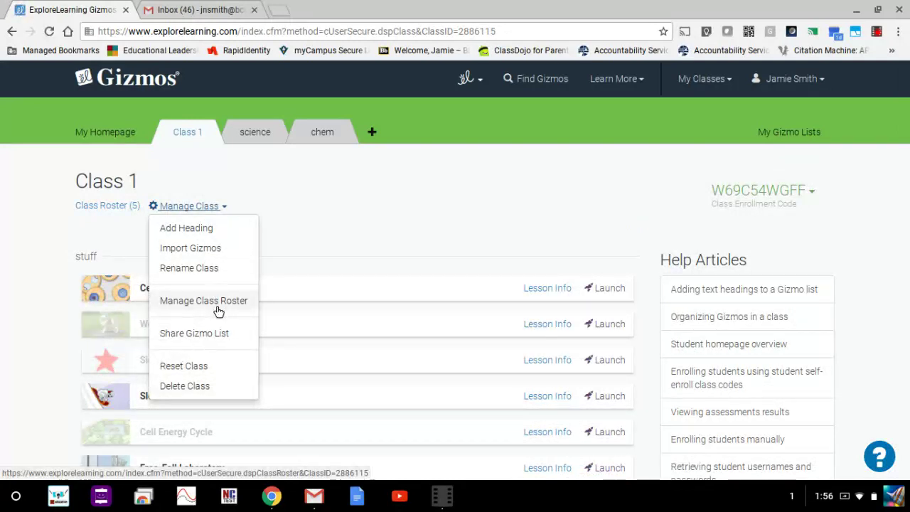
{"action": "left_click", "coordinate": [439, 247]}
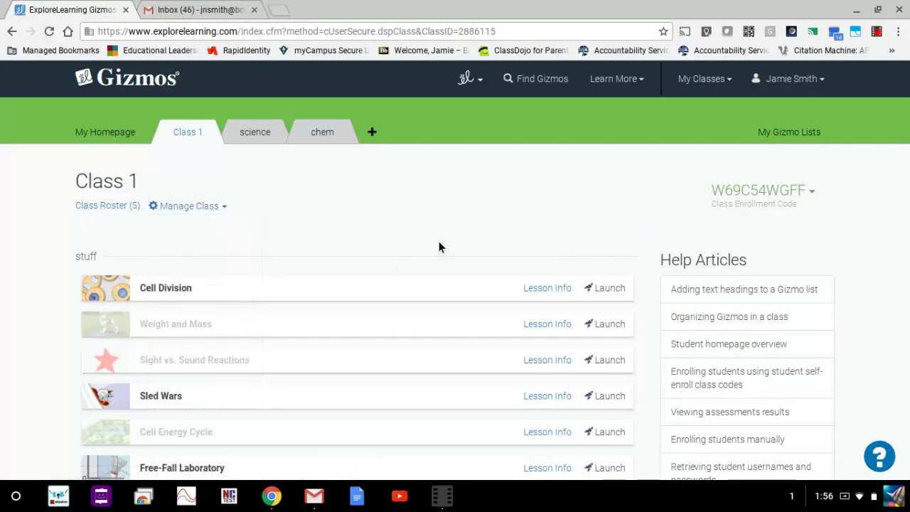
Look through the full list of enrolled students in Class 1 and return to the class Gizmo list
{"action": "left_click", "coordinate": [108, 206]}
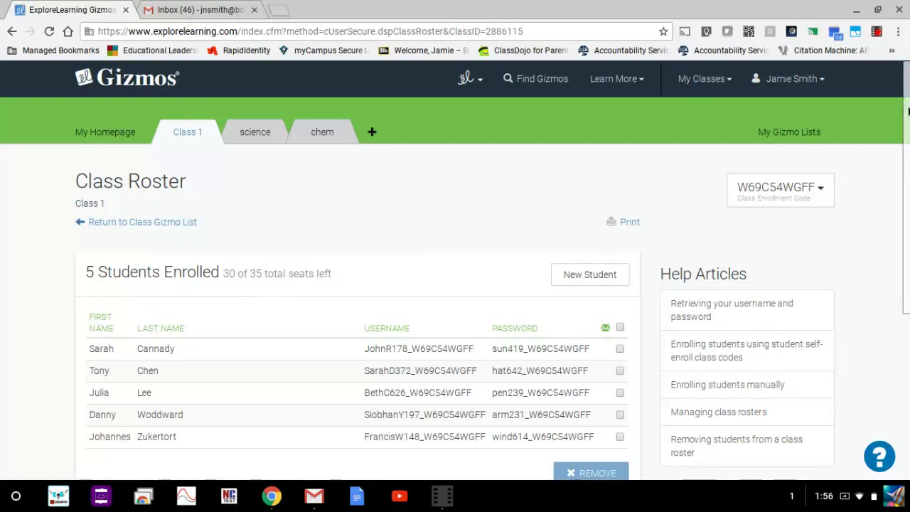
{"action": "left_click_drag", "start_coordinate": [908, 110], "coordinate": [898, 181]}
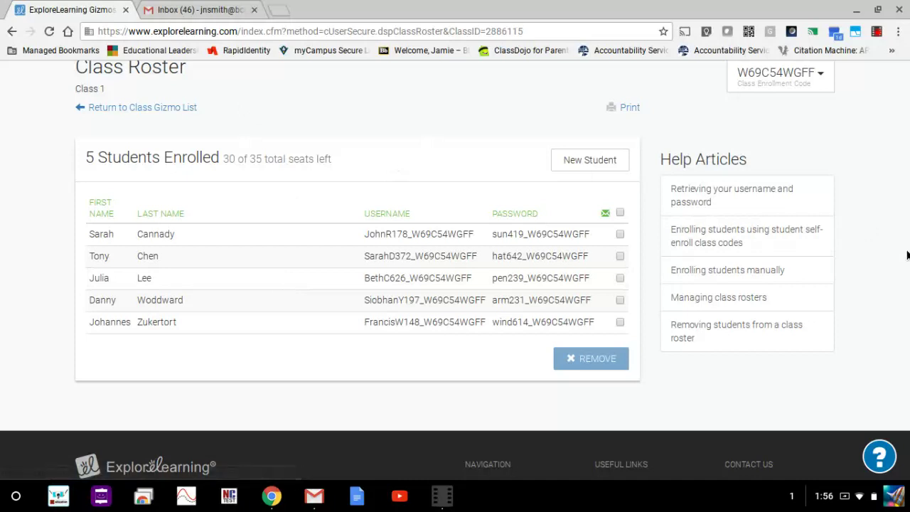
{"action": "left_click_drag", "start_coordinate": [908, 349], "coordinate": [783, 274]}
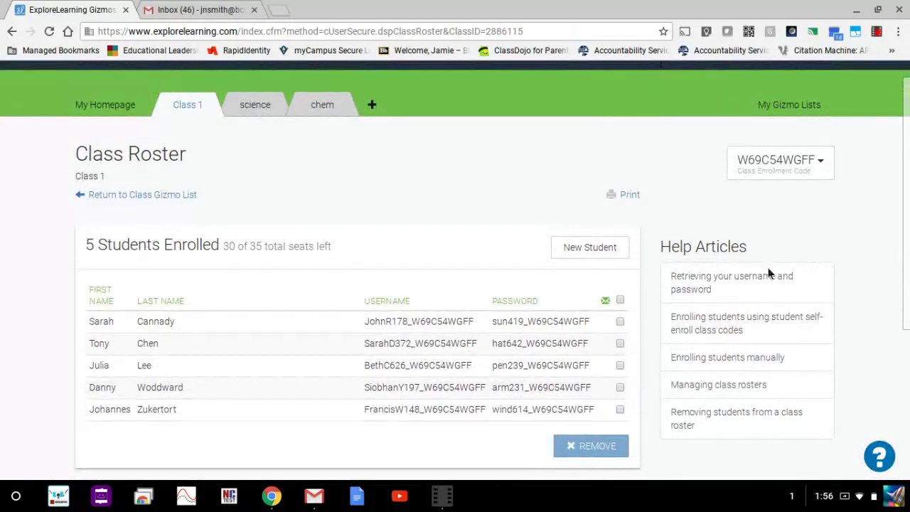
{"action": "left_click", "coordinate": [176, 199]}
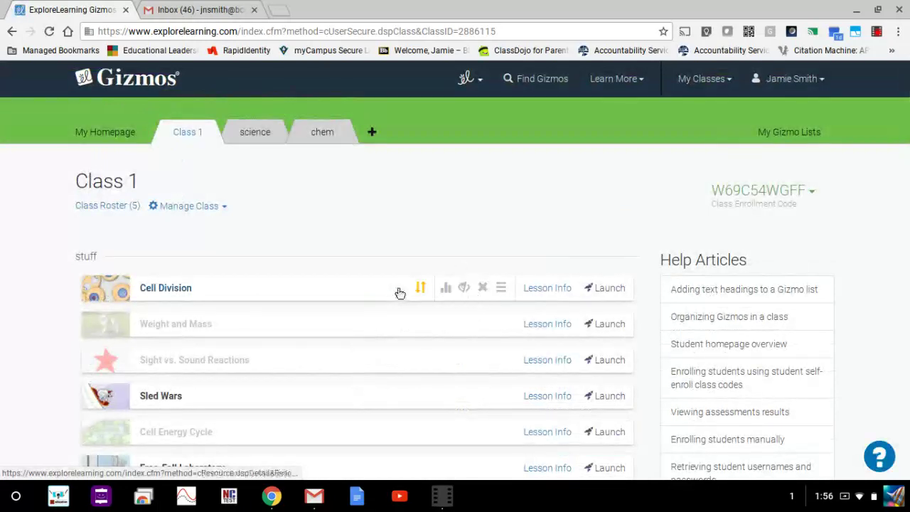
View all students' assessment results for the Cell Division Gizmo in Class 1 and return to the class Gizmo list
{"action": "left_click", "coordinate": [446, 287]}
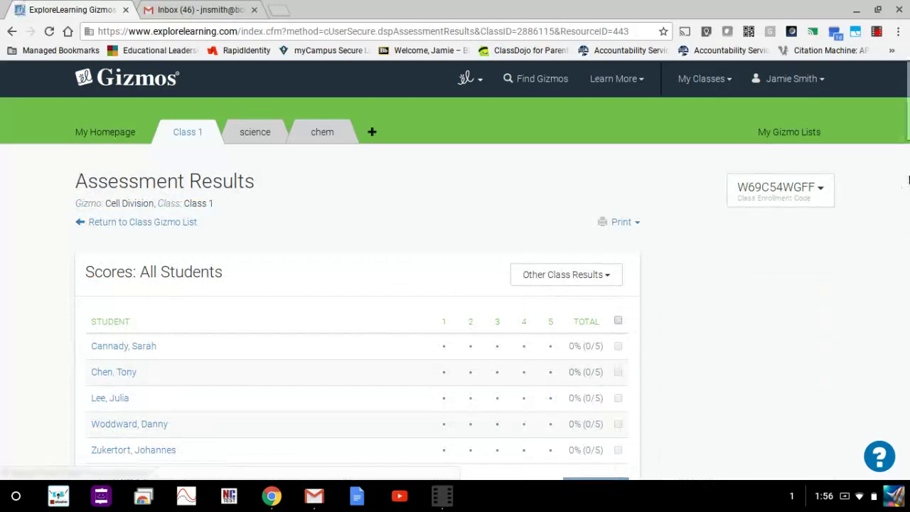
{"action": "mouse_move", "coordinate": [908, 75]}
{"action": "left_mouse_down"}
{"action": "mouse_move", "coordinate": [907, 320]}
{"action": "mouse_move", "coordinate": [900, 85]}
{"action": "left_mouse_up"}
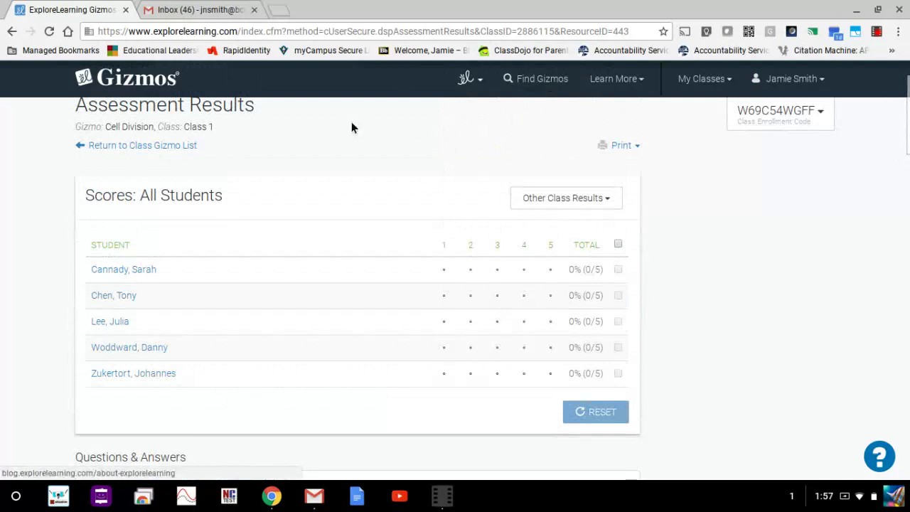
{"action": "left_click", "coordinate": [128, 145]}
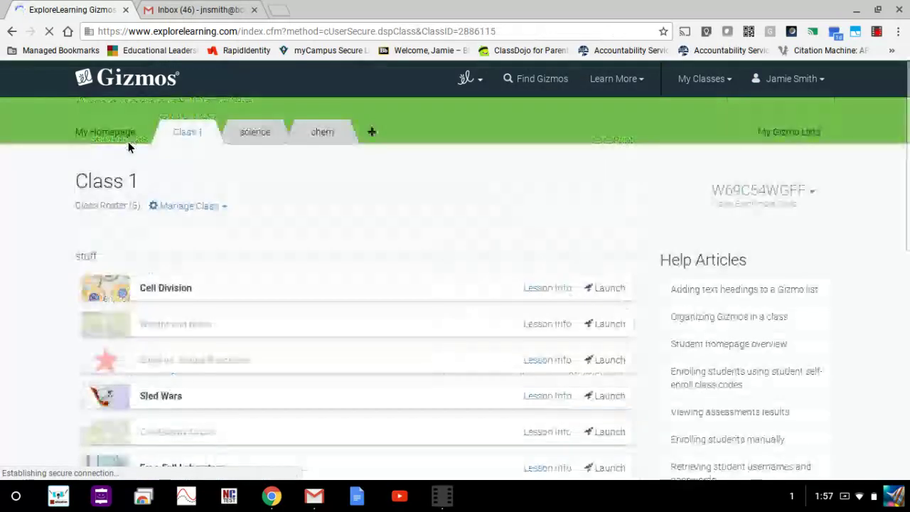
Open the Cell Division Gizmo's detail page from Class 1 and view its lesson materials
{"action": "left_click", "coordinate": [158, 291]}
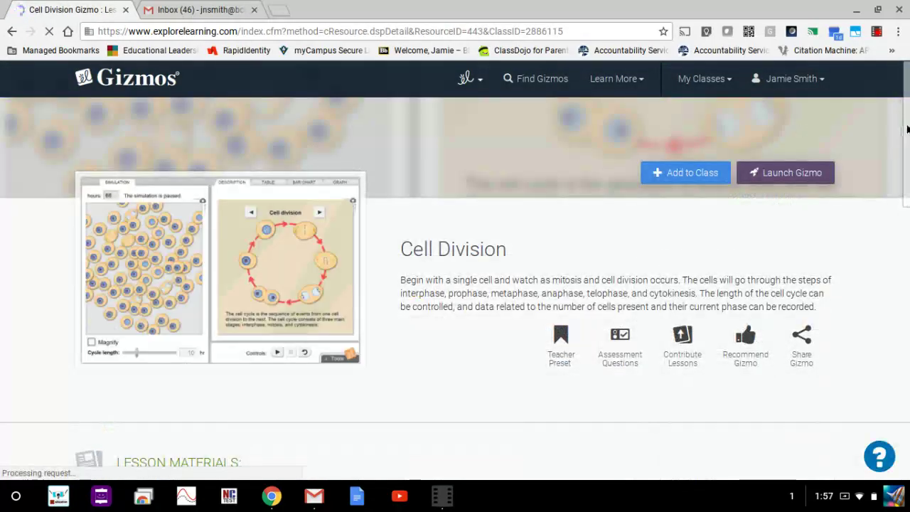
{"action": "left_click_drag", "start_coordinate": [907, 128], "coordinate": [906, 179]}
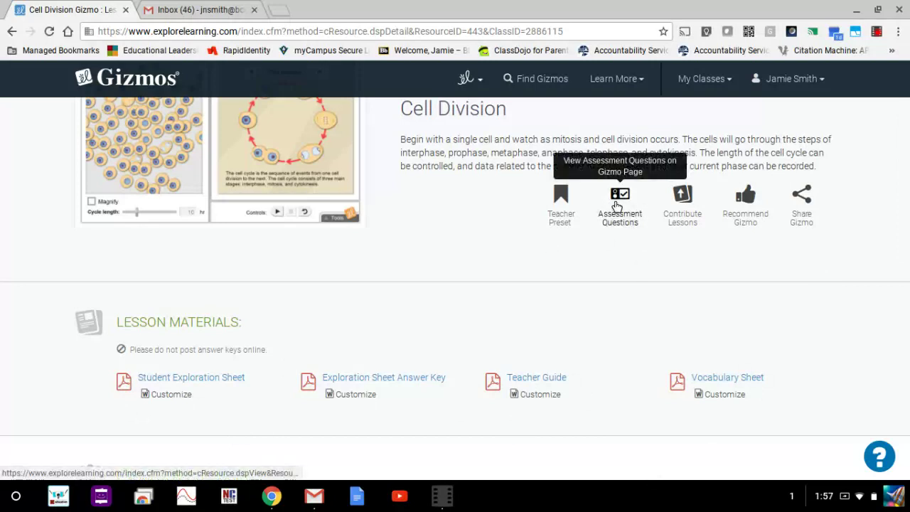
Open the Cell Division Gizmo's assessment questions and show their answers and explanations
{"action": "left_click", "coordinate": [618, 202]}
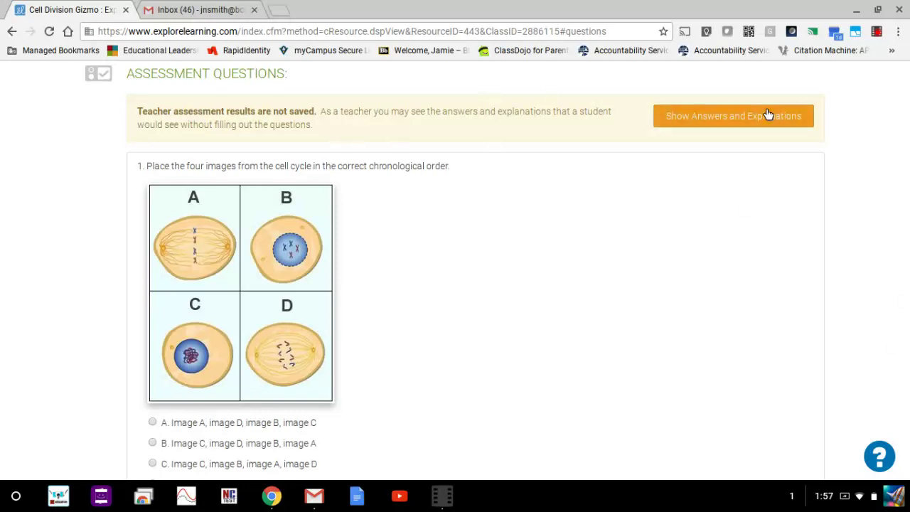
{"action": "left_click", "coordinate": [704, 125]}
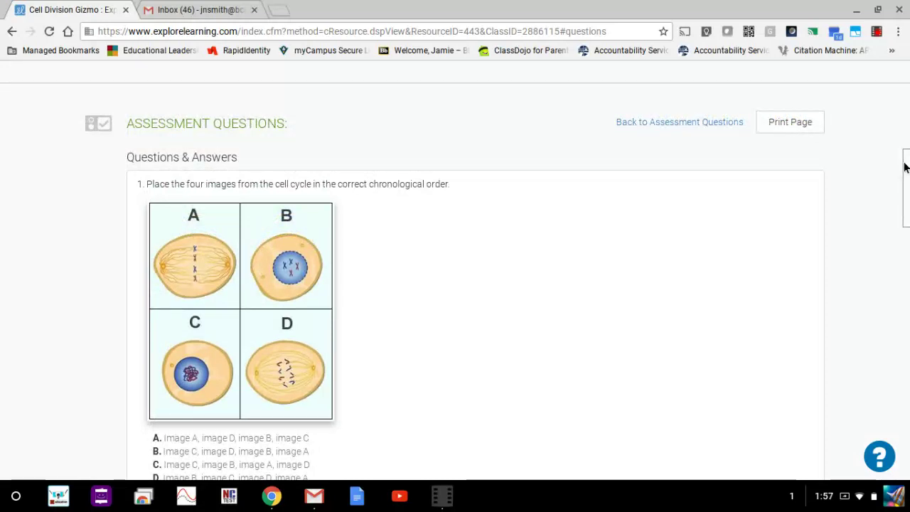
{"action": "left_click_drag", "start_coordinate": [905, 166], "coordinate": [819, 125]}
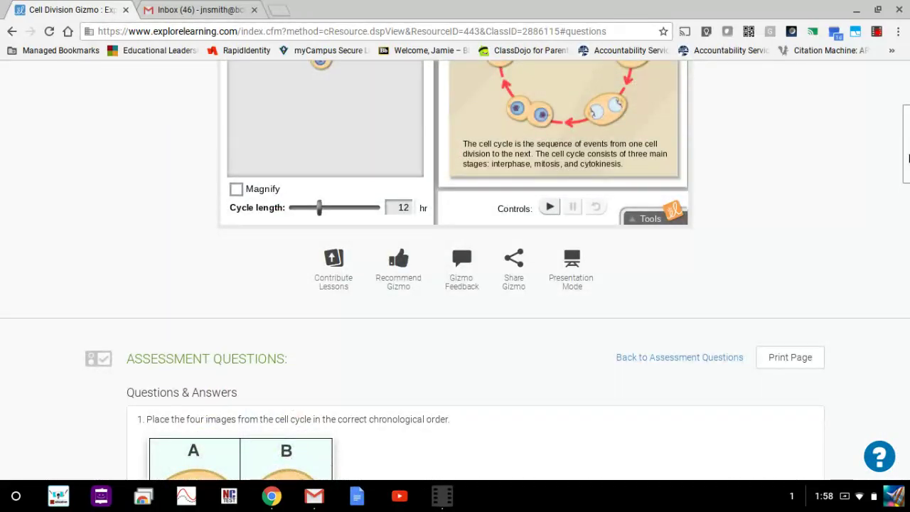
Return from the Cell Division Gizmo to Class 1 and open that class's student roster
{"action": "left_click_drag", "start_coordinate": [908, 158], "coordinate": [896, 111]}
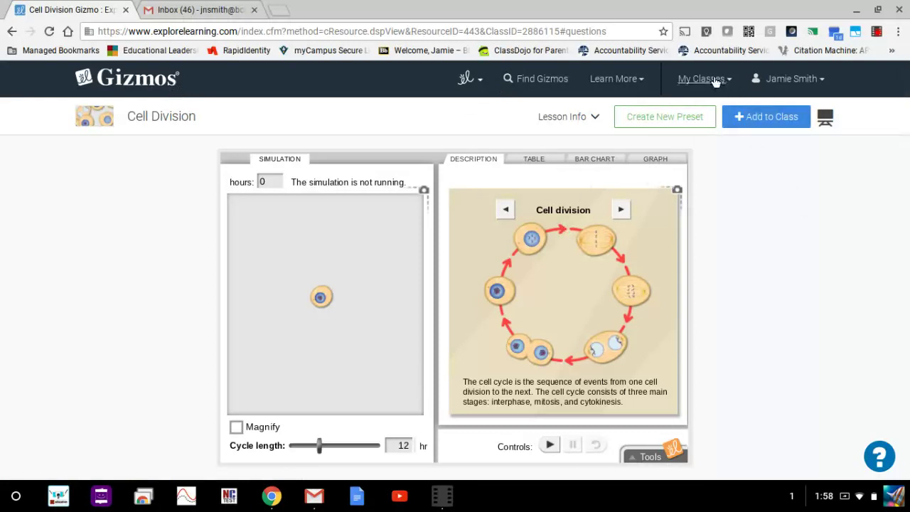
{"action": "mouse_move", "coordinate": [714, 81]}
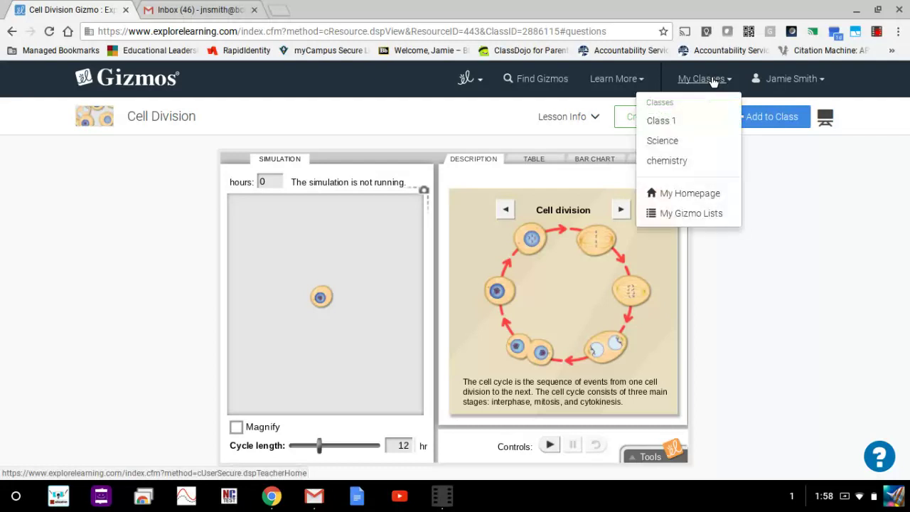
{"action": "left_click", "coordinate": [683, 122]}
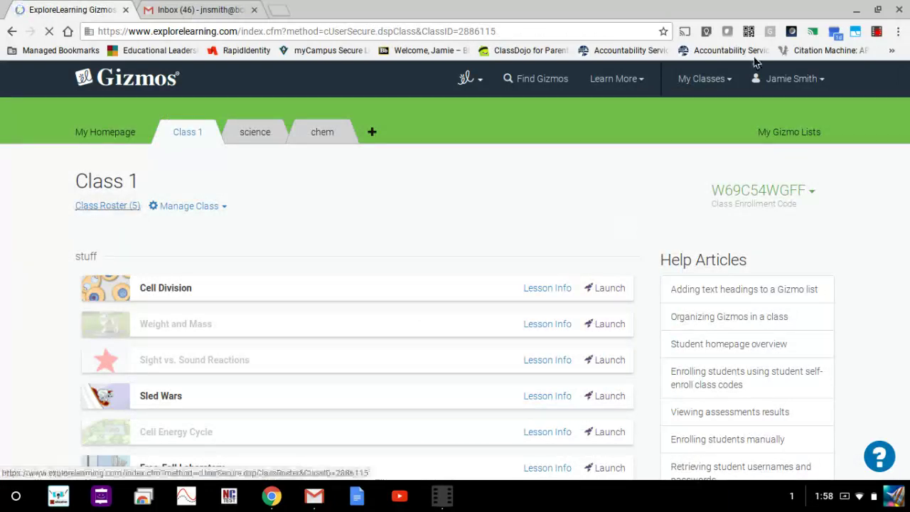
{"action": "left_click", "coordinate": [123, 206]}
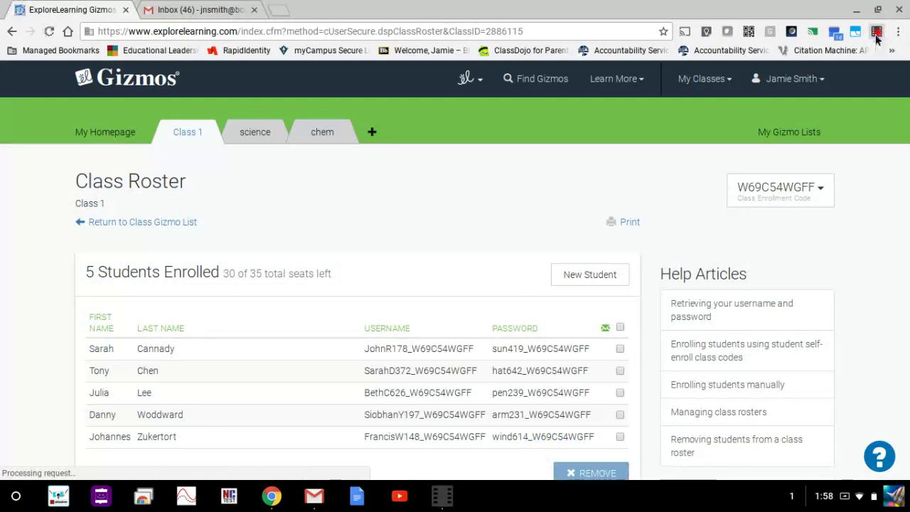
{"action": "left_click", "coordinate": [876, 33]}
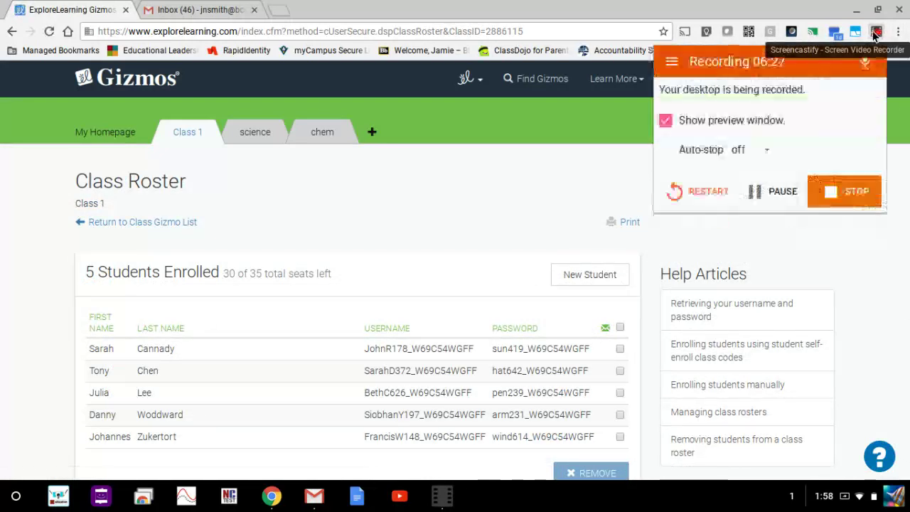